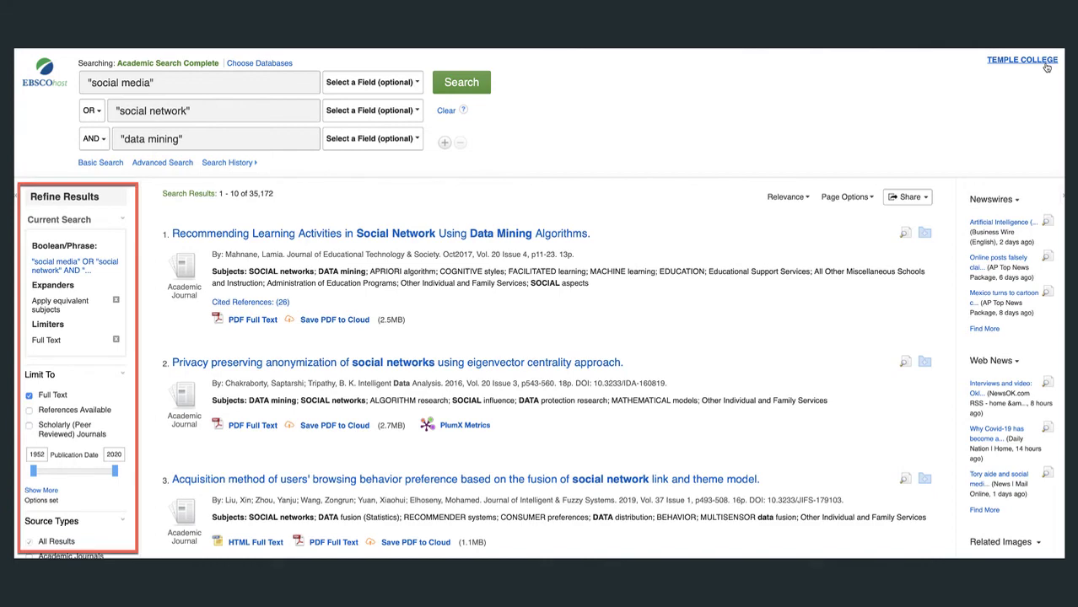
pyautogui.scroll(-3, 1046, 67)
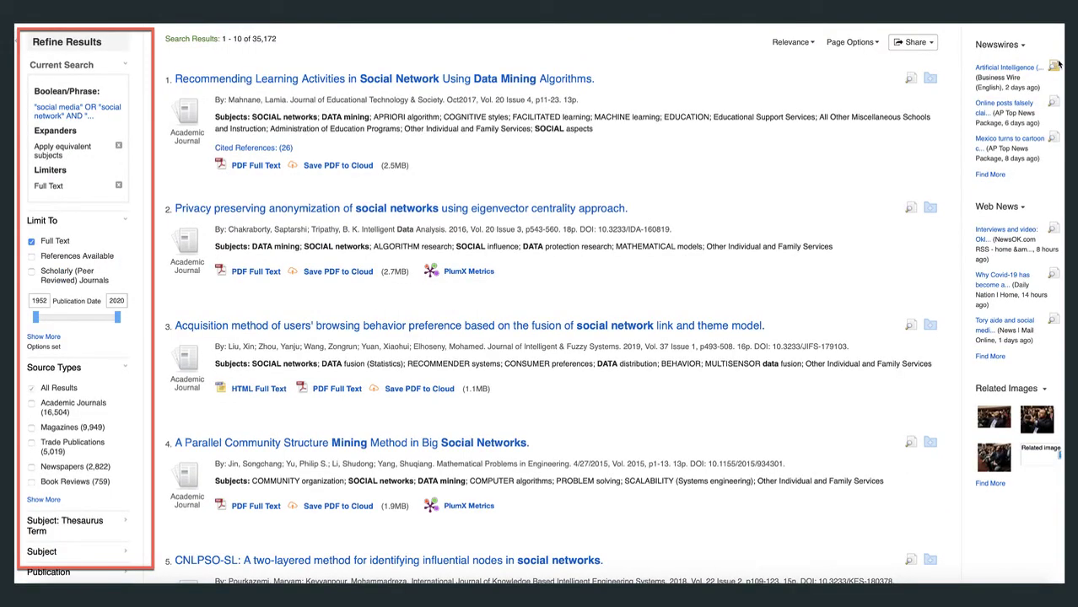